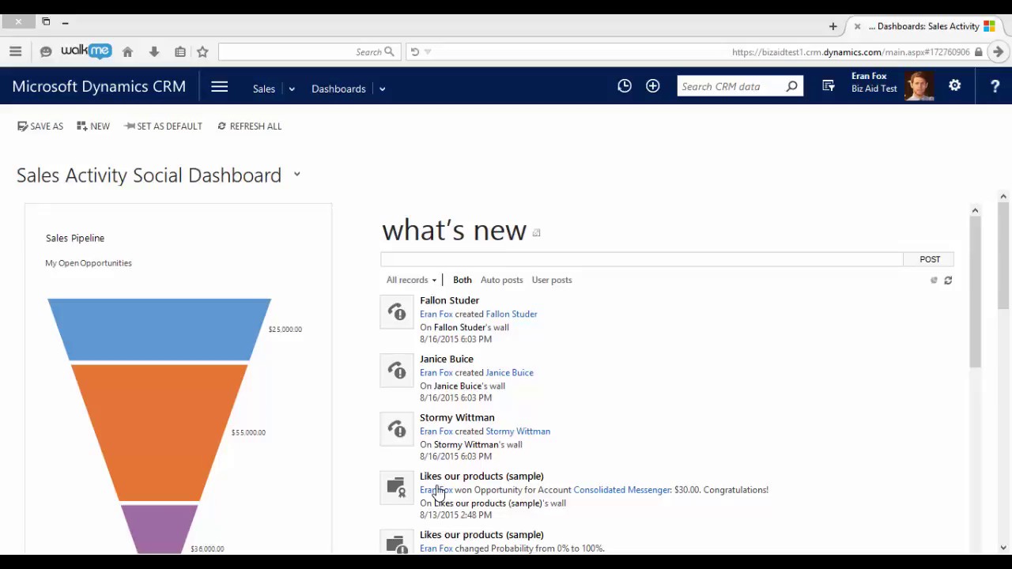
Open the first lead from Sales > My Open Leads and expand its extra actions menu.
click(294, 96)
click(396, 156)
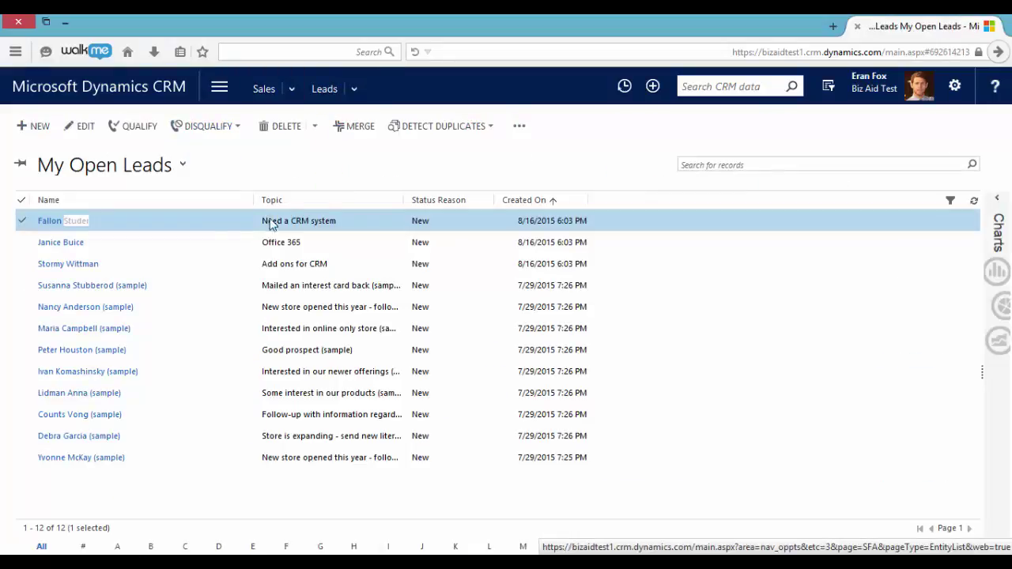
double_click(214, 228)
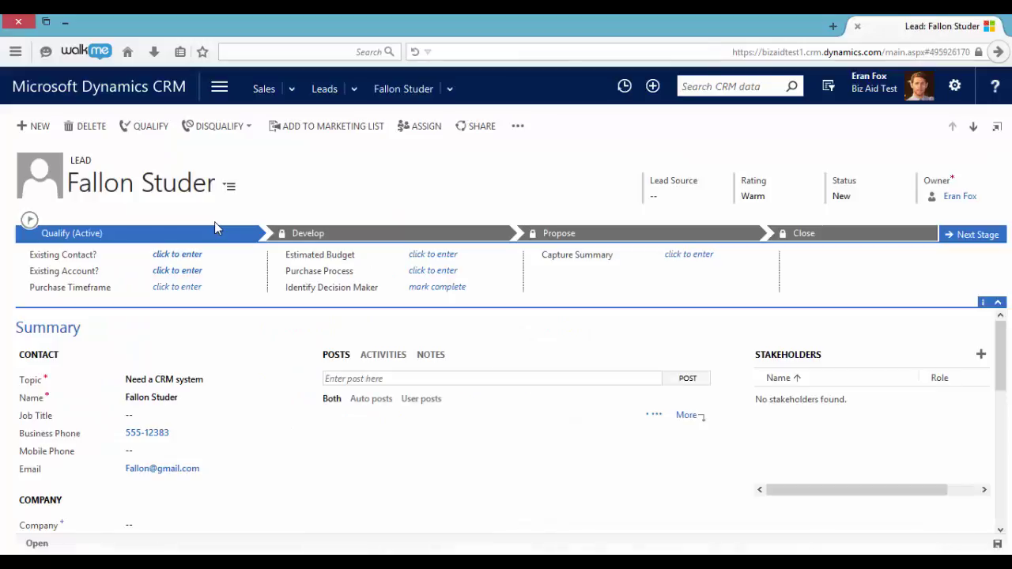
click(517, 126)
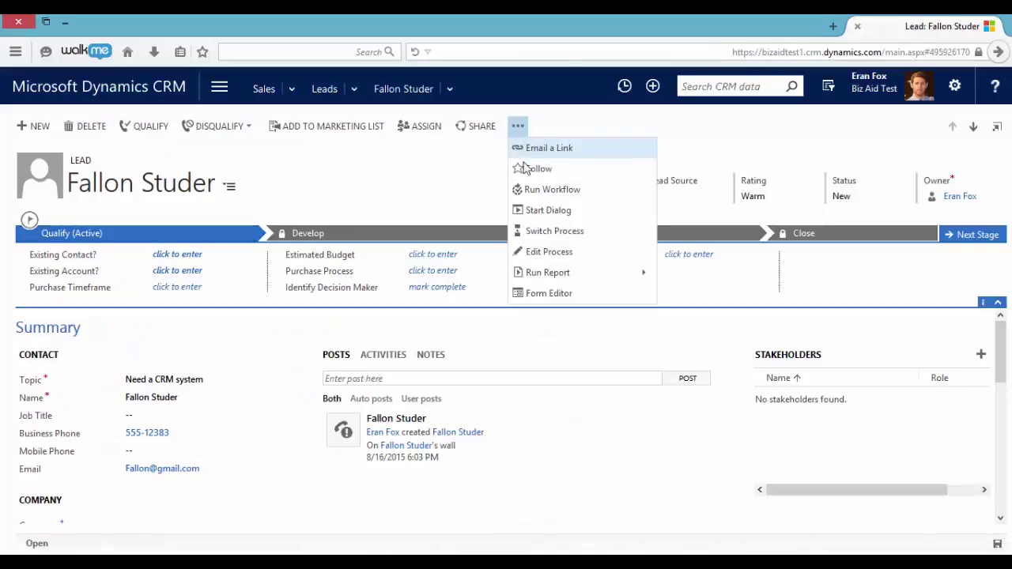
Launch the Form Editor for the Lead form.
click(564, 302)
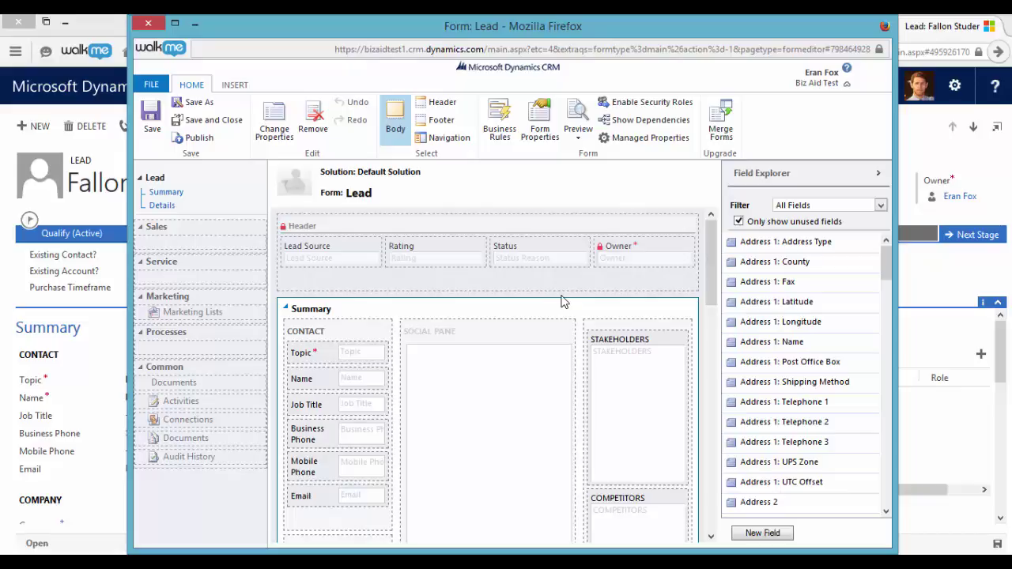
Create a new Lead field named Description (new_Description) with Multiple Lines of Text data type.
click(761, 534)
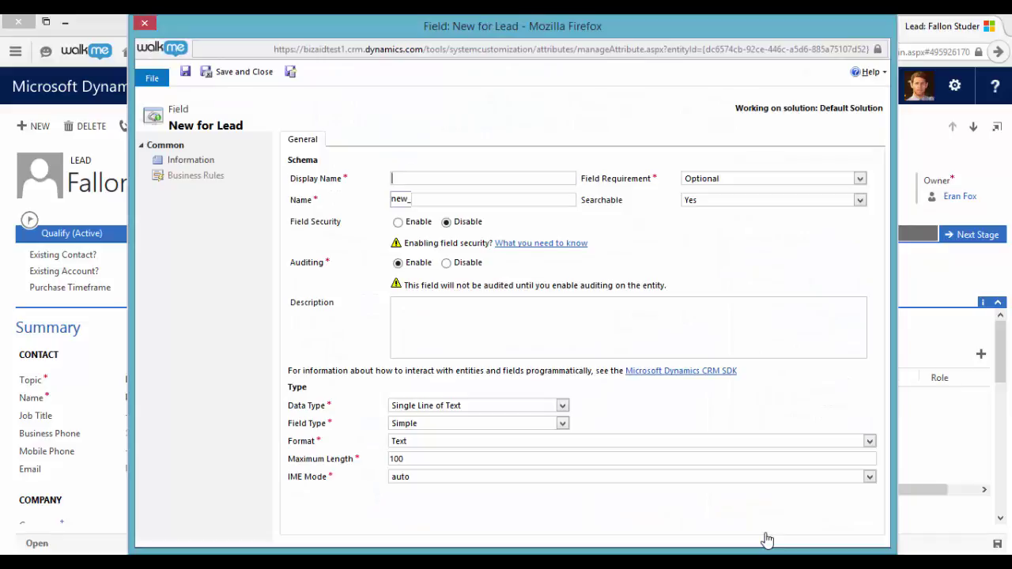
text(Description)
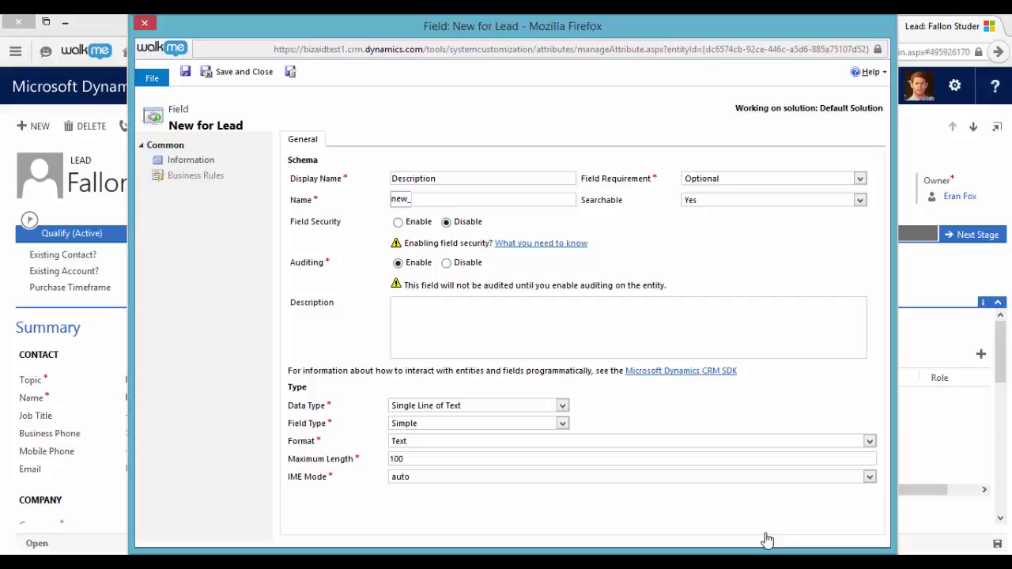
key(Tab)
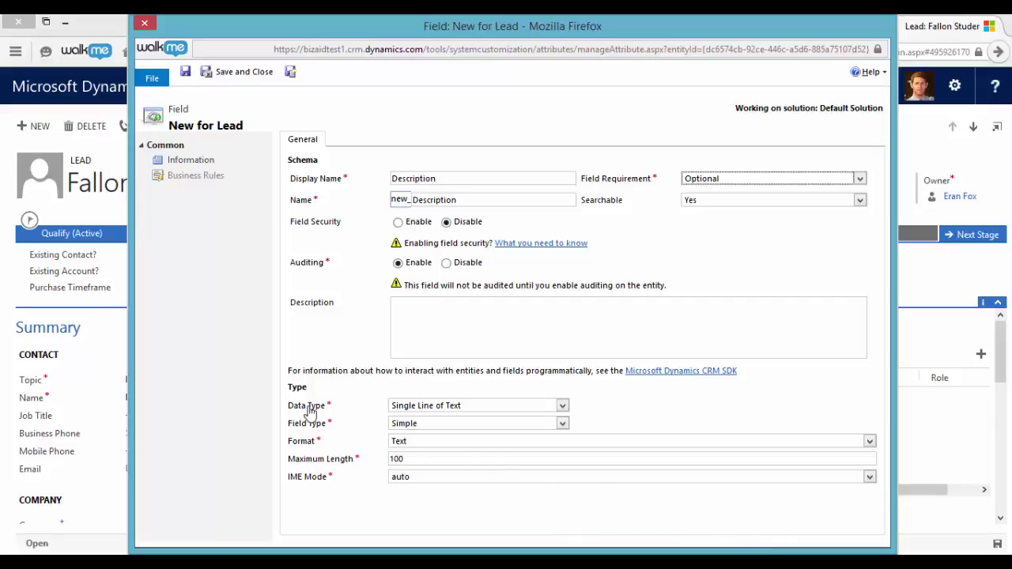
click(425, 407)
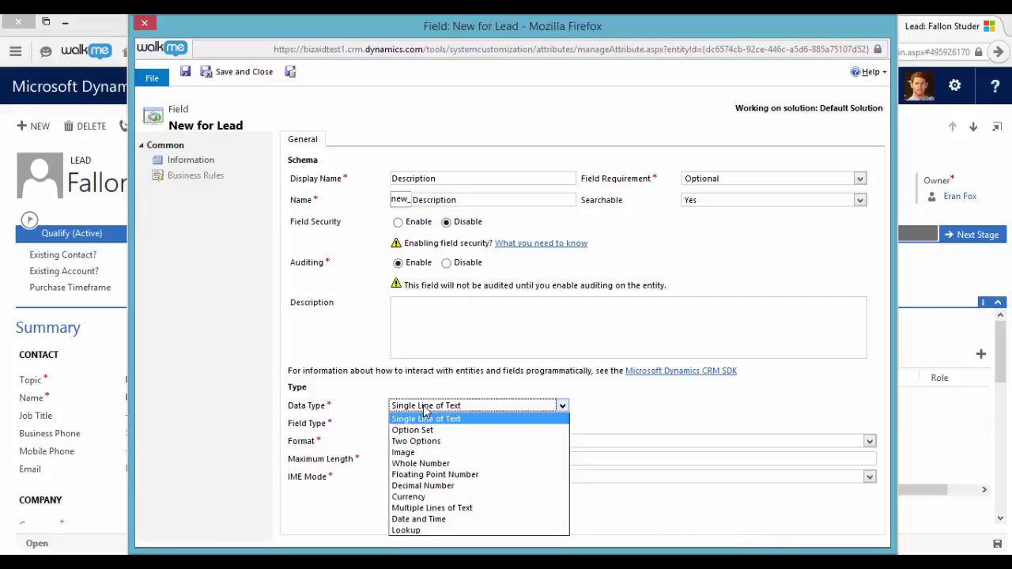
click(427, 509)
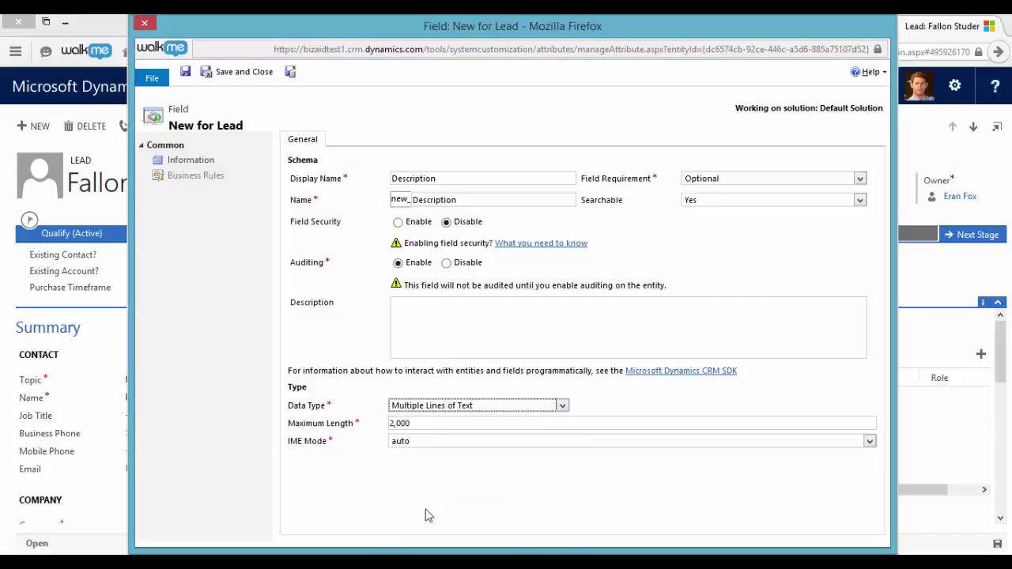
Save Description and define a new Budget field (new_Budget) with Currency data type.
click(291, 72)
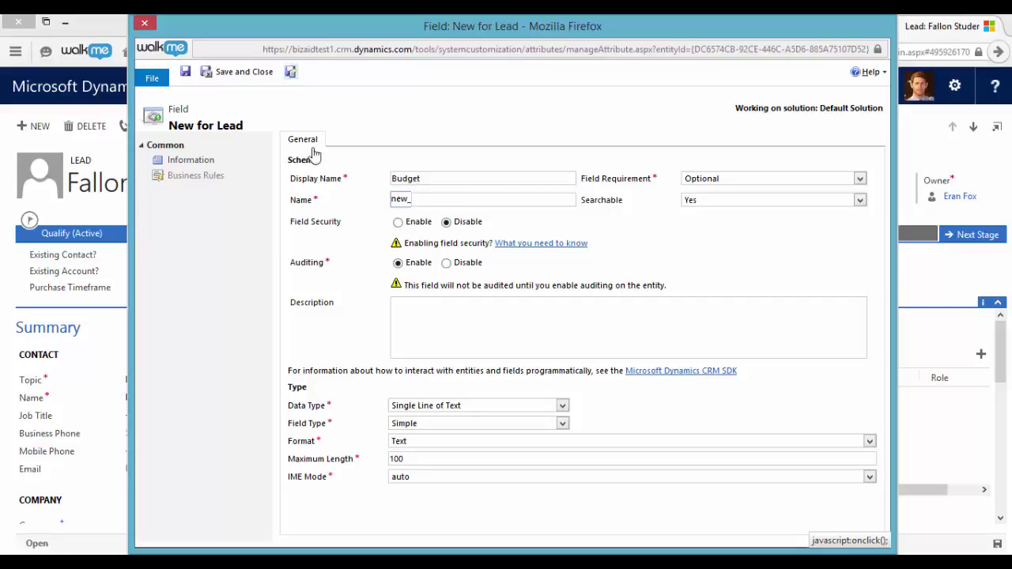
click(428, 407)
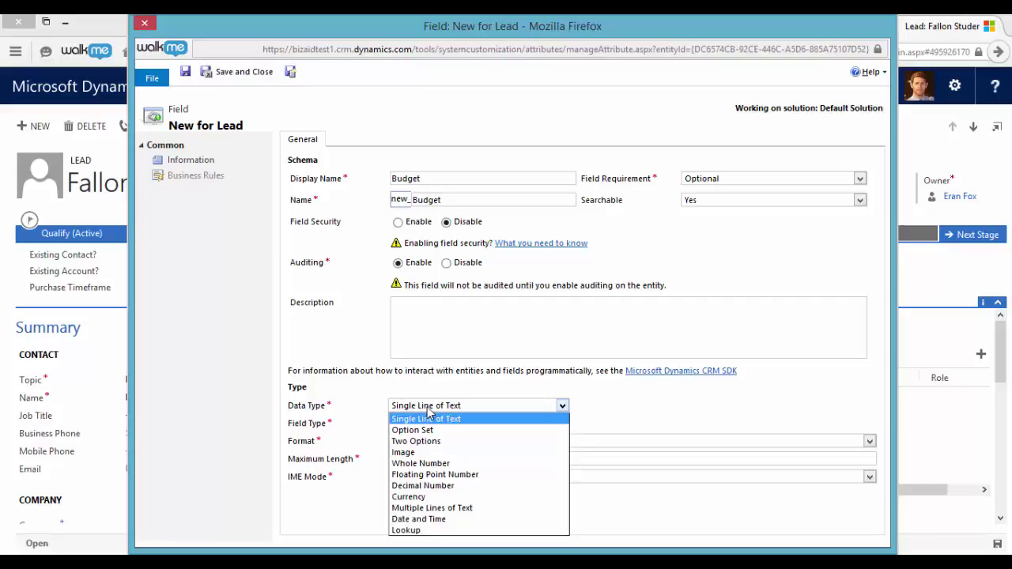
click(427, 497)
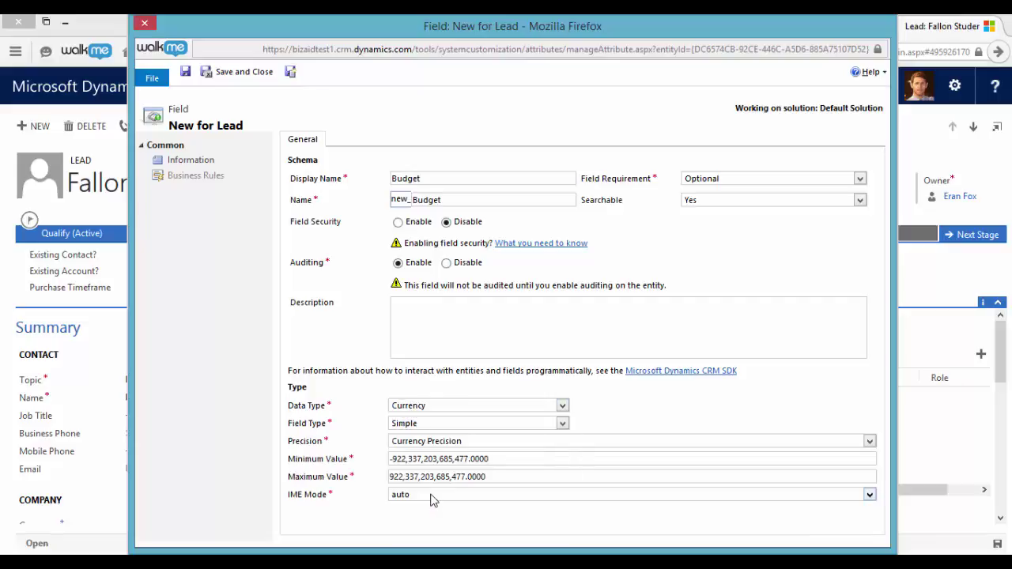
Save Budget and define a new Birthday field (new_Birthday) as Date and Time.
click(290, 74)
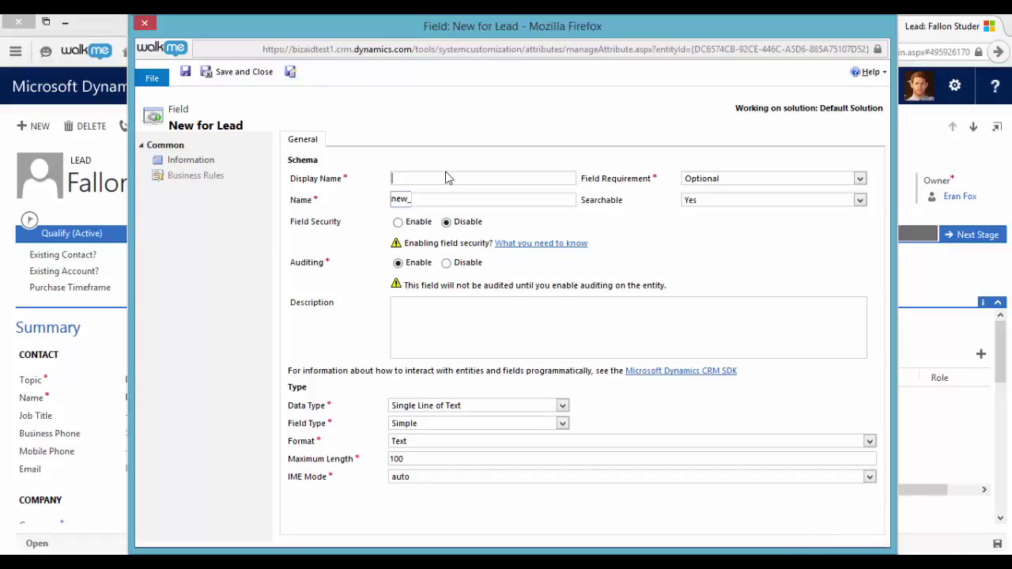
text(thday)
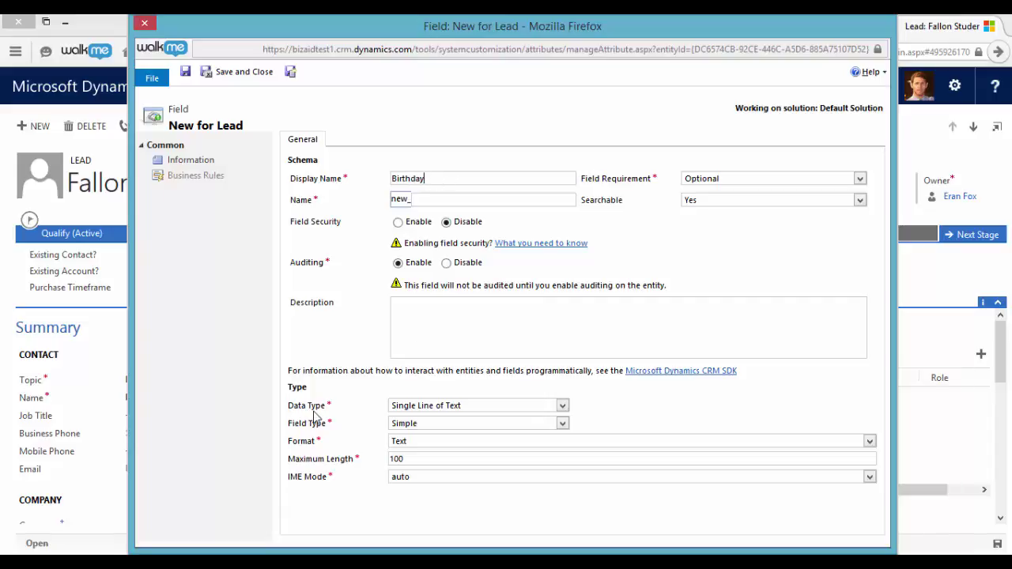
click(429, 408)
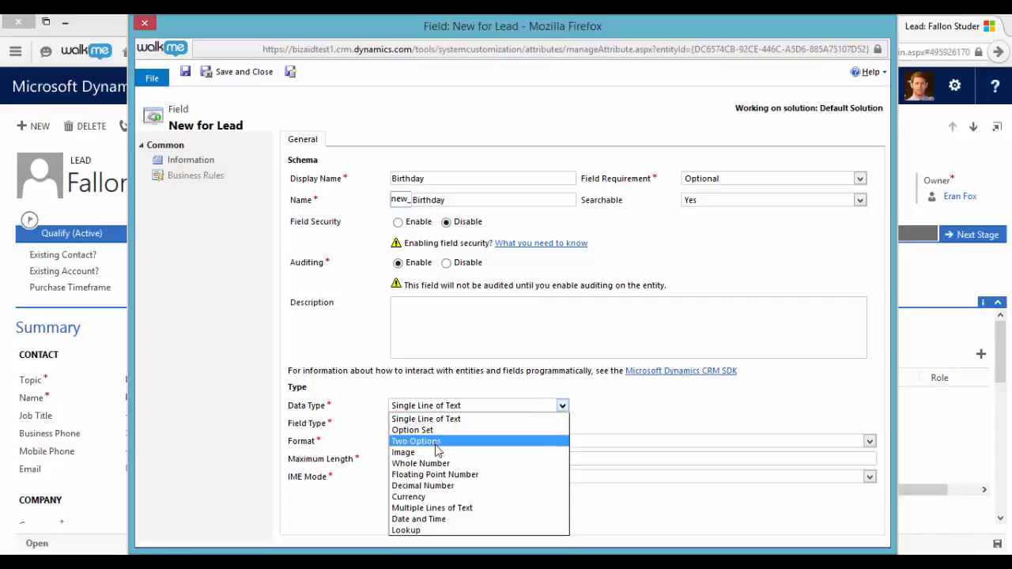
click(456, 521)
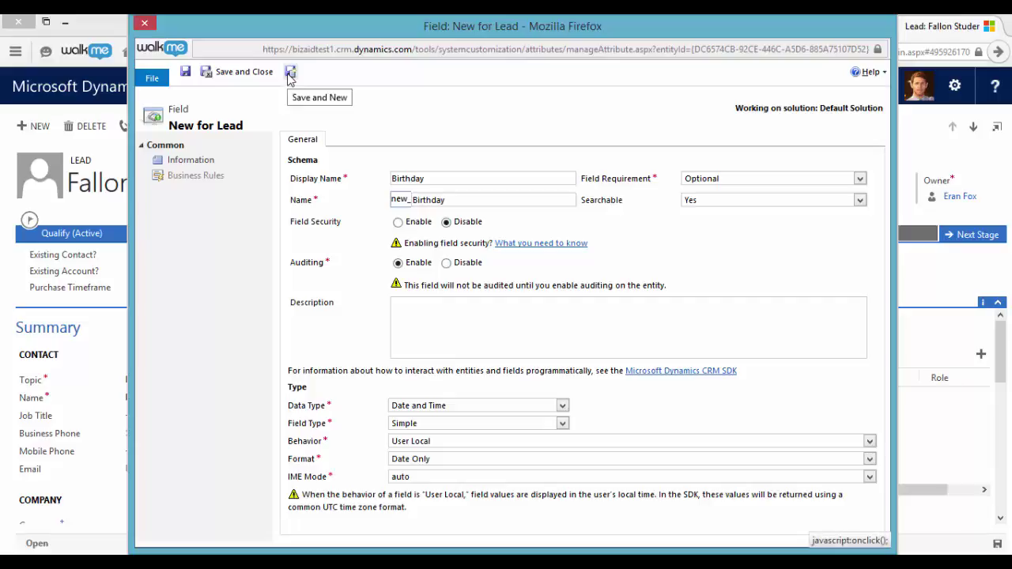
Save Birthday and set the new Gender field's data type to Option Set.
click(290, 74)
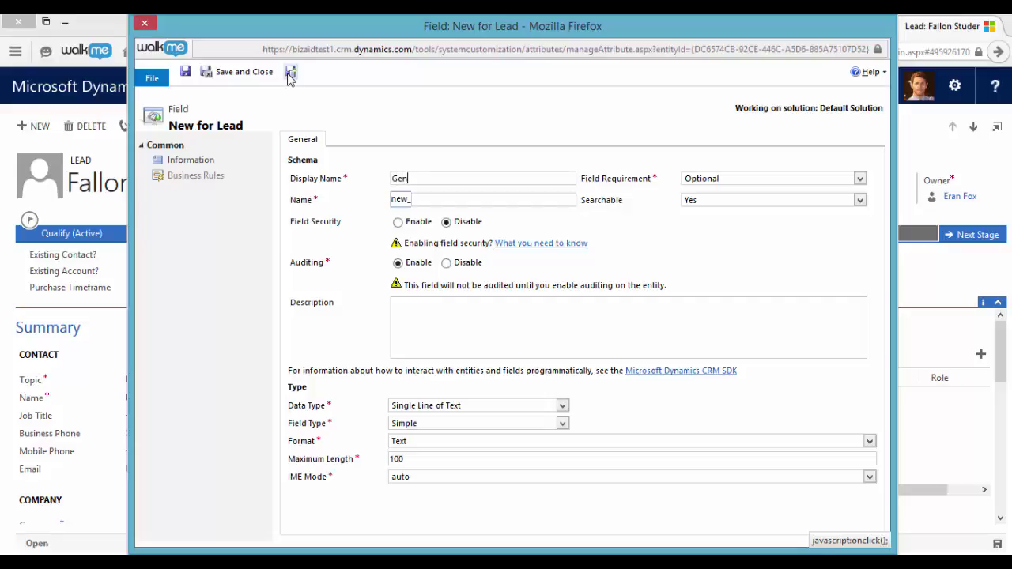
click(405, 406)
click(431, 432)
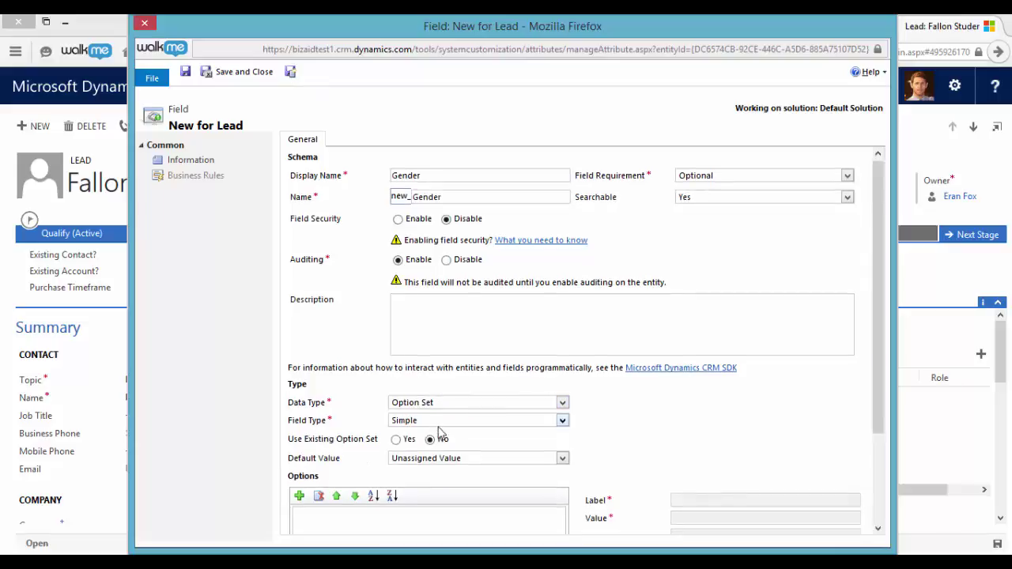
scroll(312, 462, down, 1)
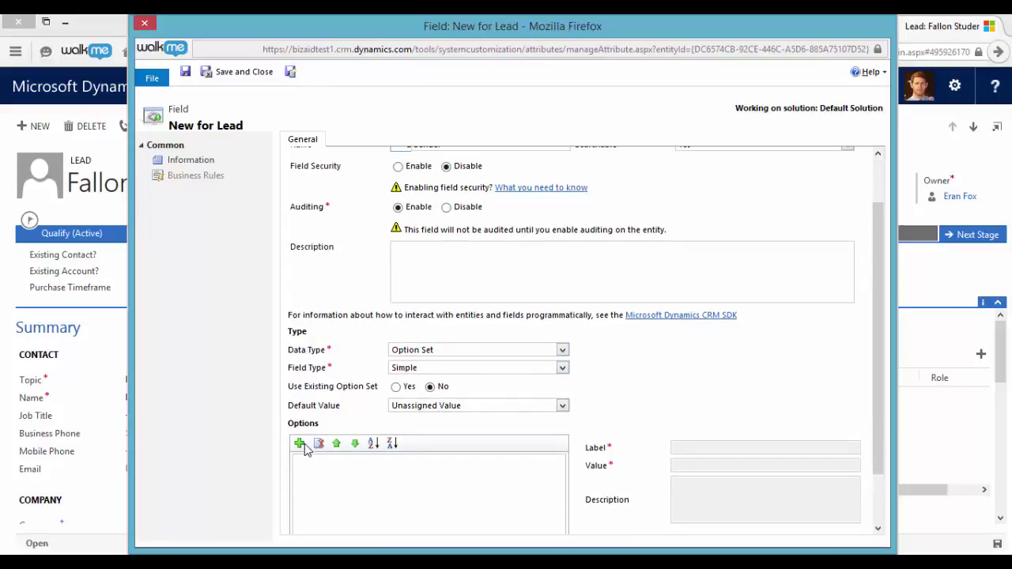
Give Gender the options Male and Female, with Male as the default value.
click(300, 445)
click(300, 444)
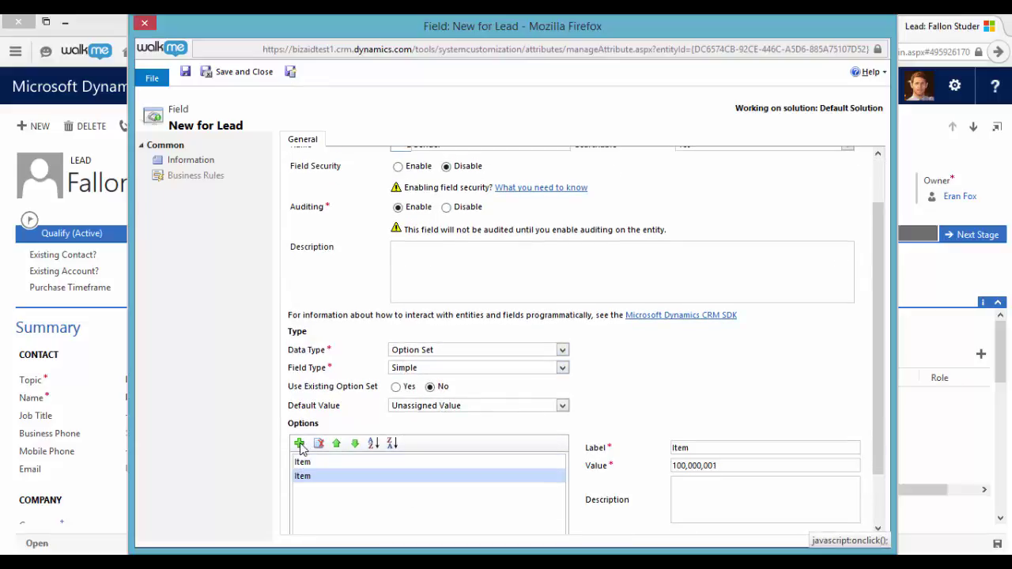
click(348, 463)
double_click(707, 447)
text(Male)
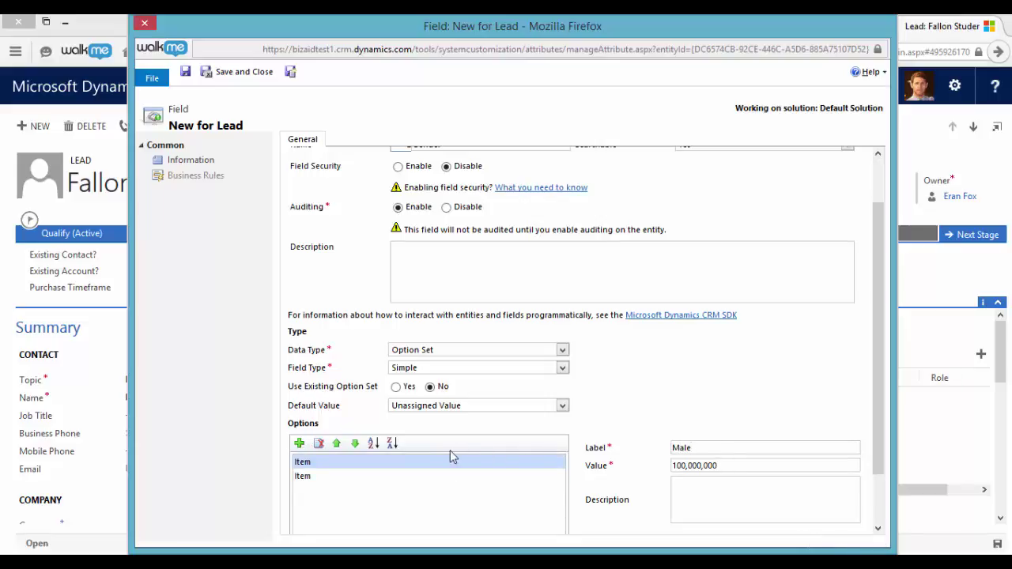
click(452, 476)
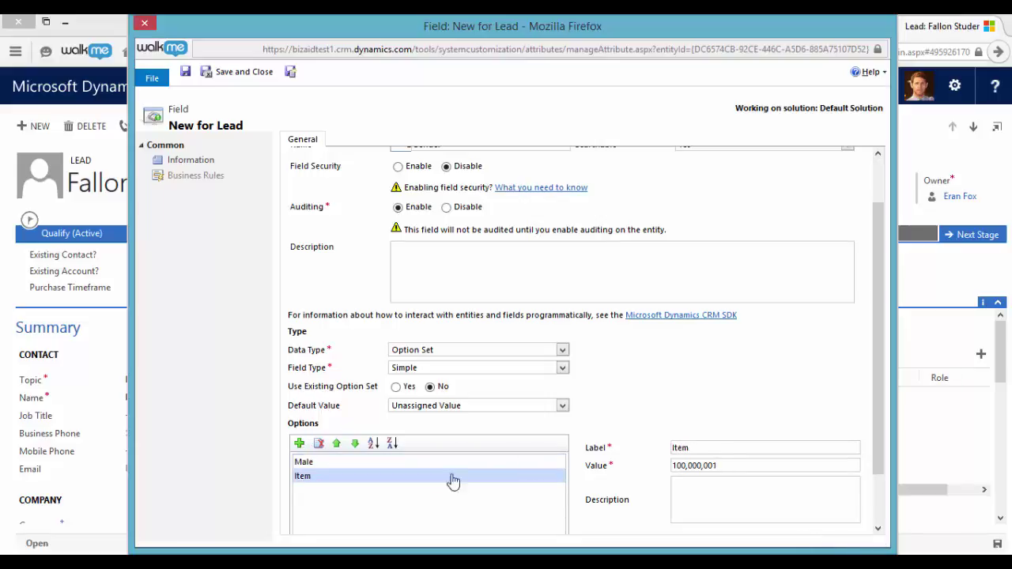
click(702, 449)
double_click(701, 449)
text(Female)
click(431, 406)
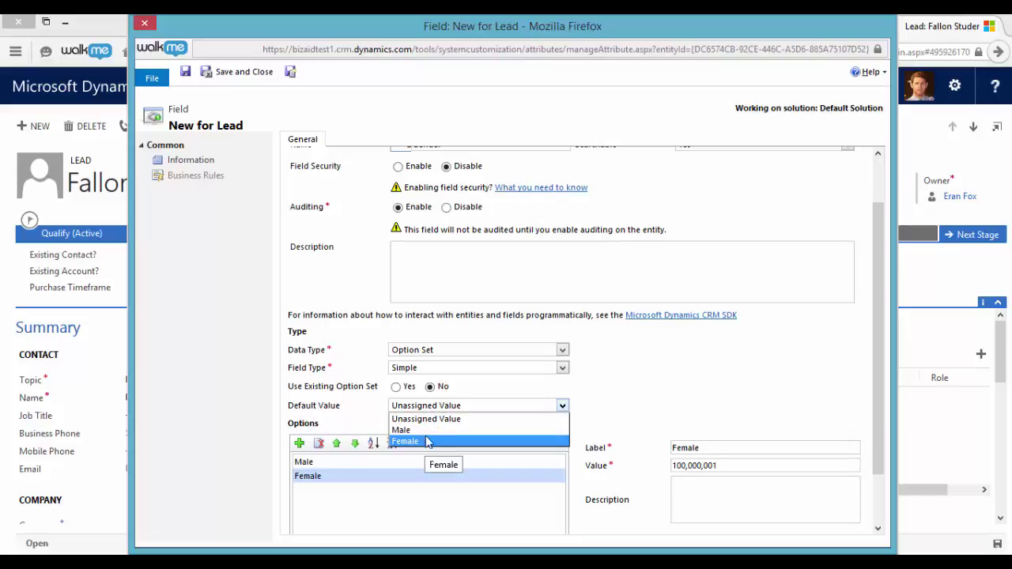
click(437, 430)
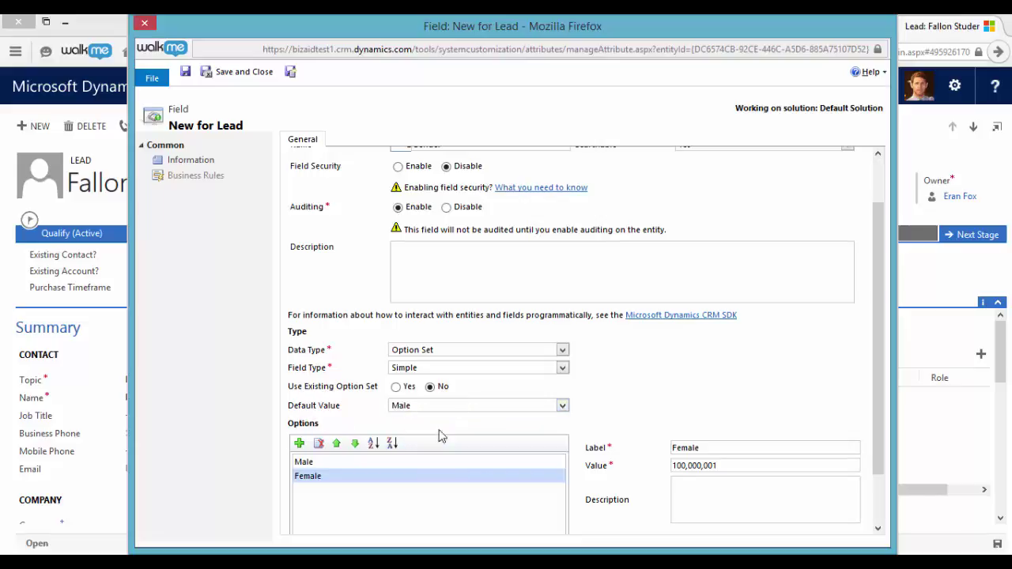
Save and close the Gender field, then place Budget and Birthday under Email in the Contact section.
click(248, 77)
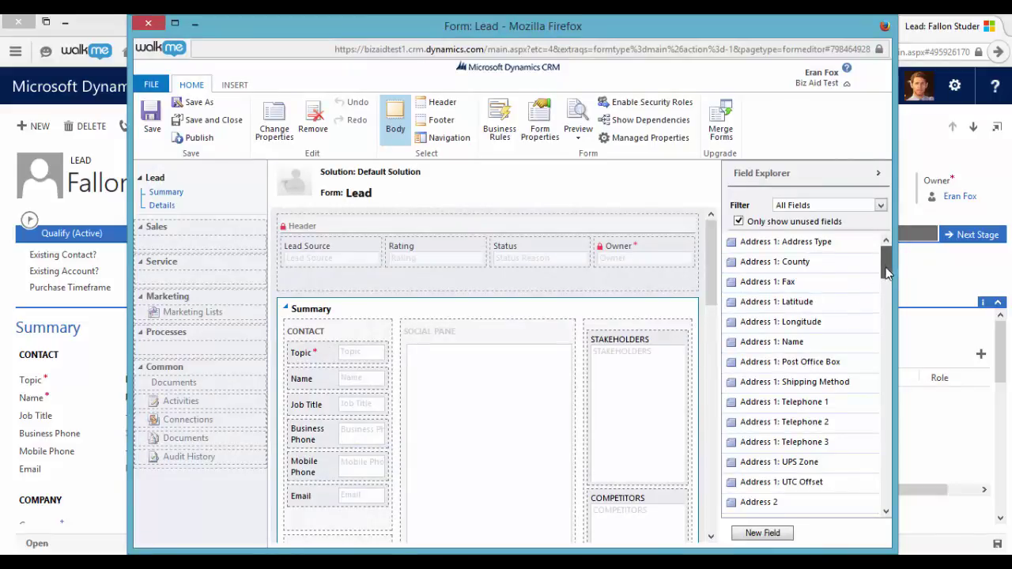
drag(887, 272, 891, 358)
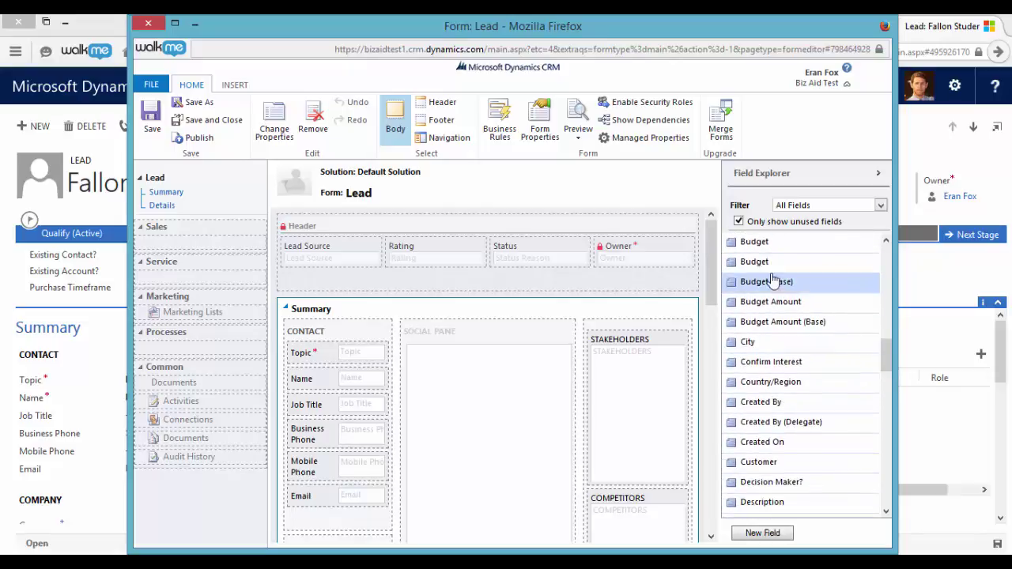
drag(755, 261, 335, 329)
scroll(846, 343, down, 2)
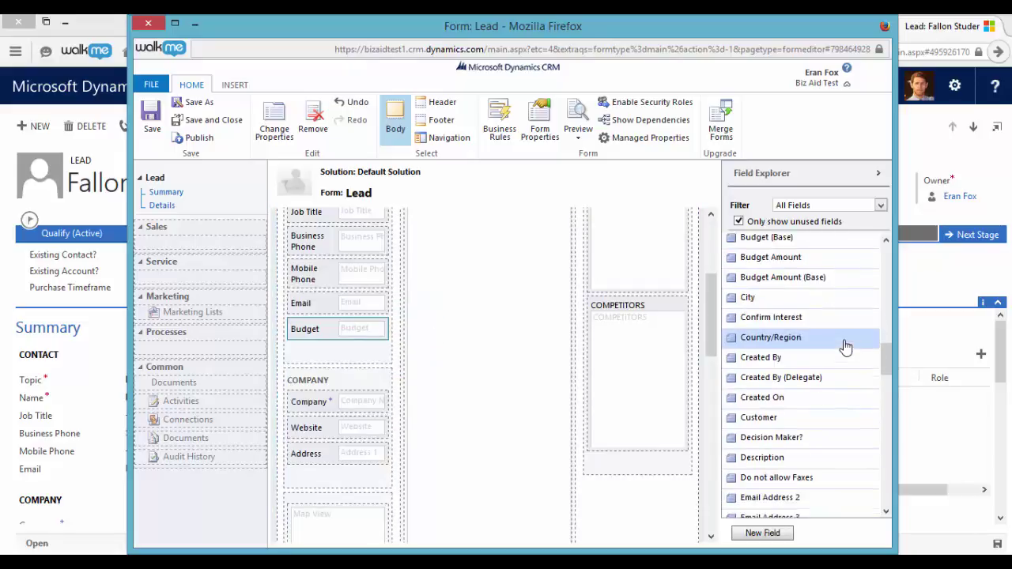
scroll(836, 346, up, 3)
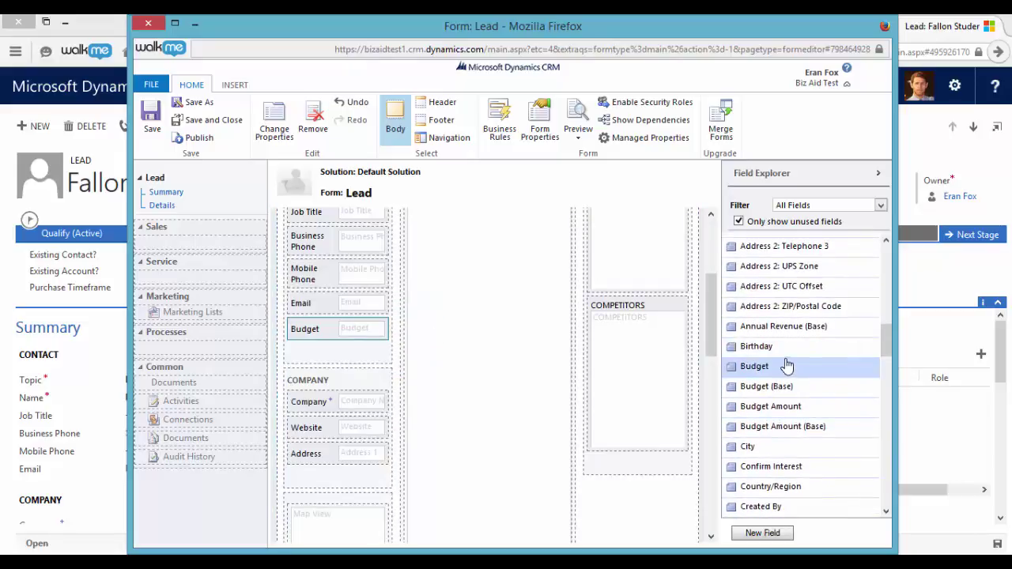
drag(779, 345, 325, 352)
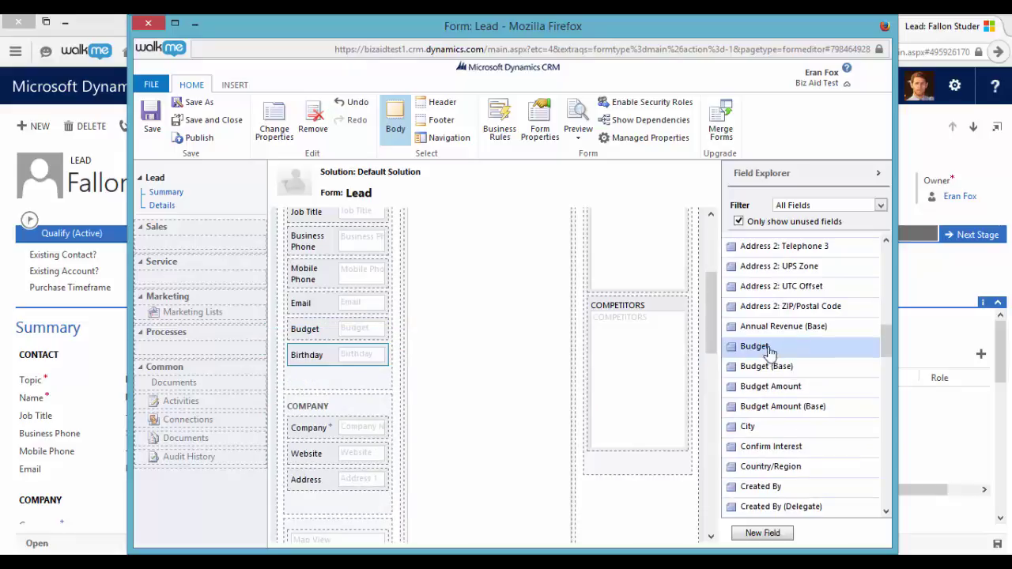
Add Description and Gender to the Contact section below Birthday.
scroll(780, 360, down, 3)
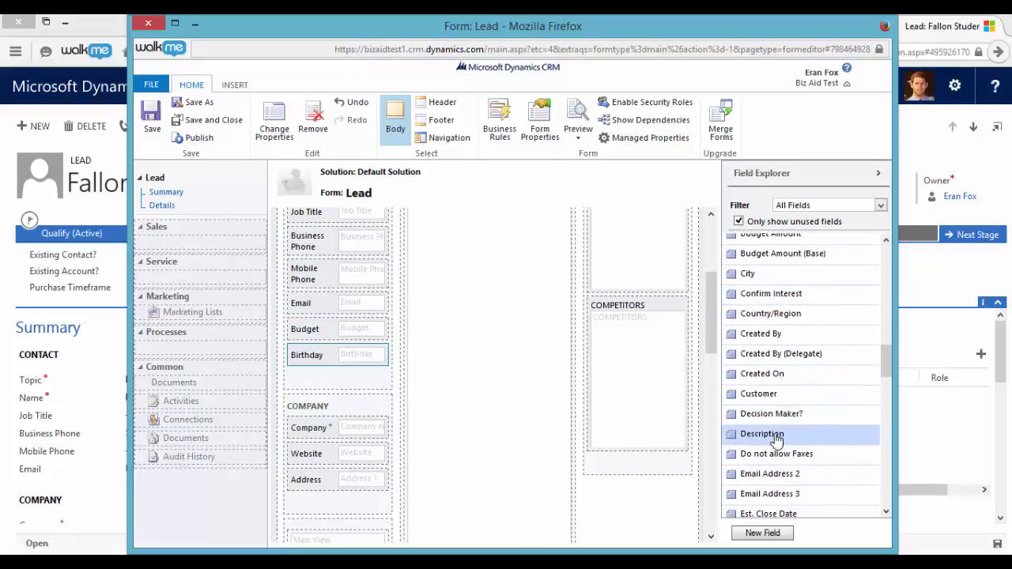
drag(777, 435, 277, 357)
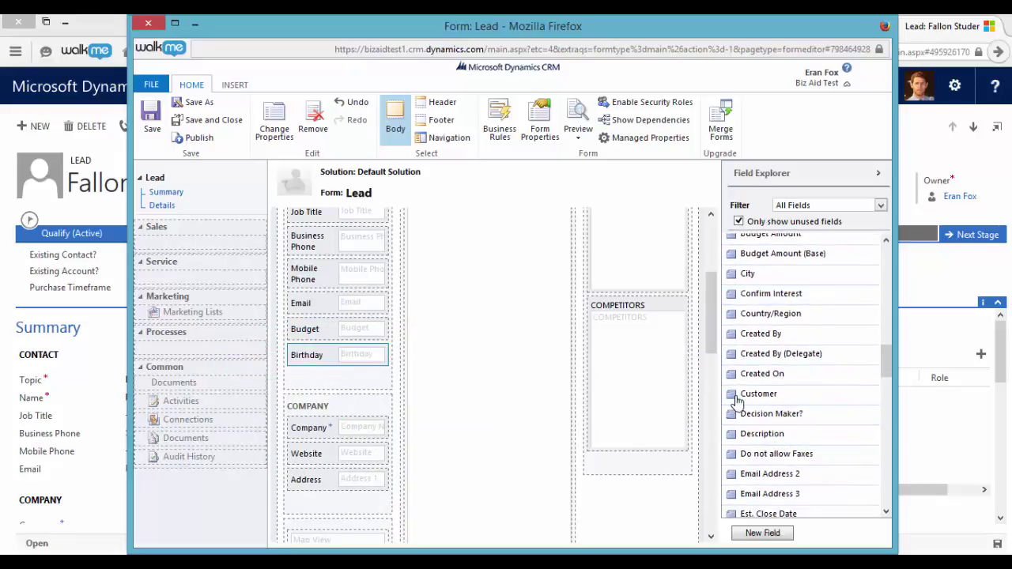
drag(751, 434, 333, 375)
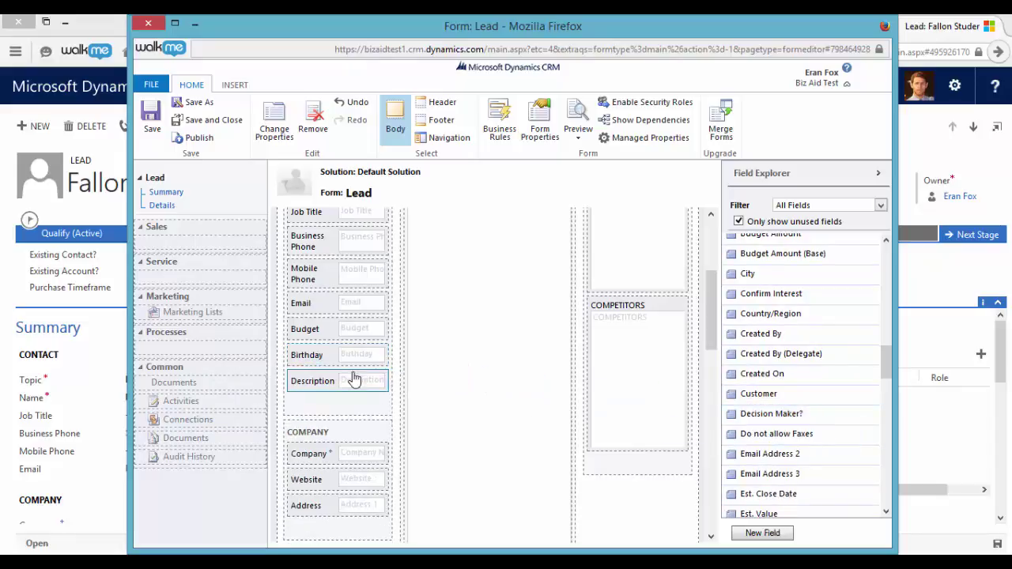
scroll(795, 384, down, 3)
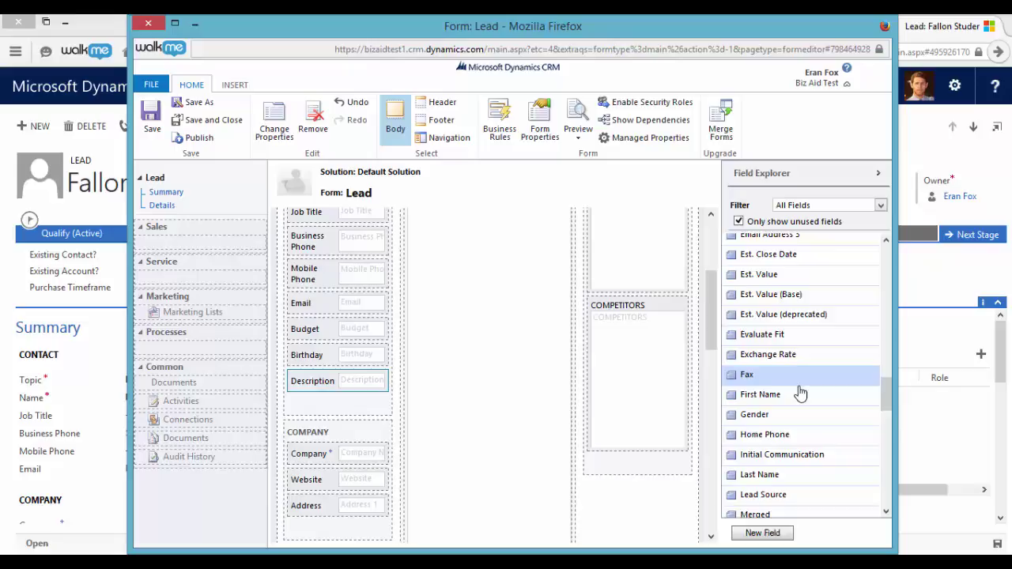
scroll(797, 392, down, 1)
drag(788, 390, 360, 387)
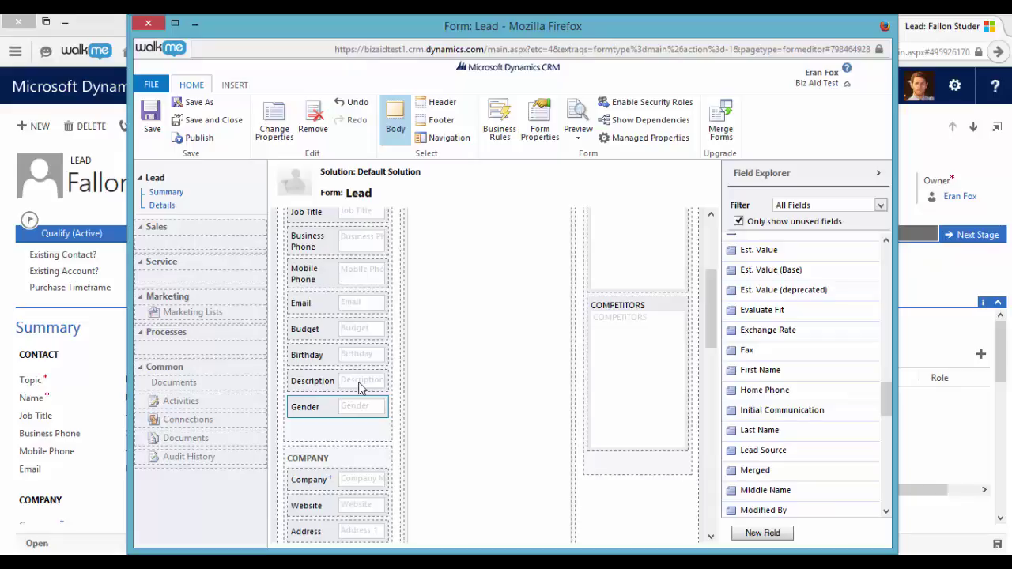
Save and publish the Lead form customizations, then close the form editor.
click(159, 130)
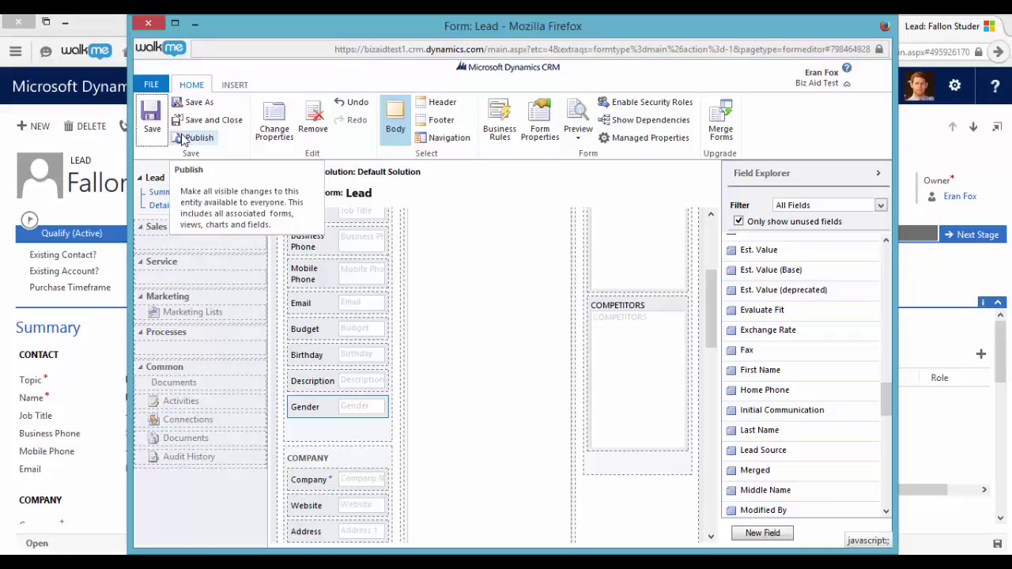
click(182, 139)
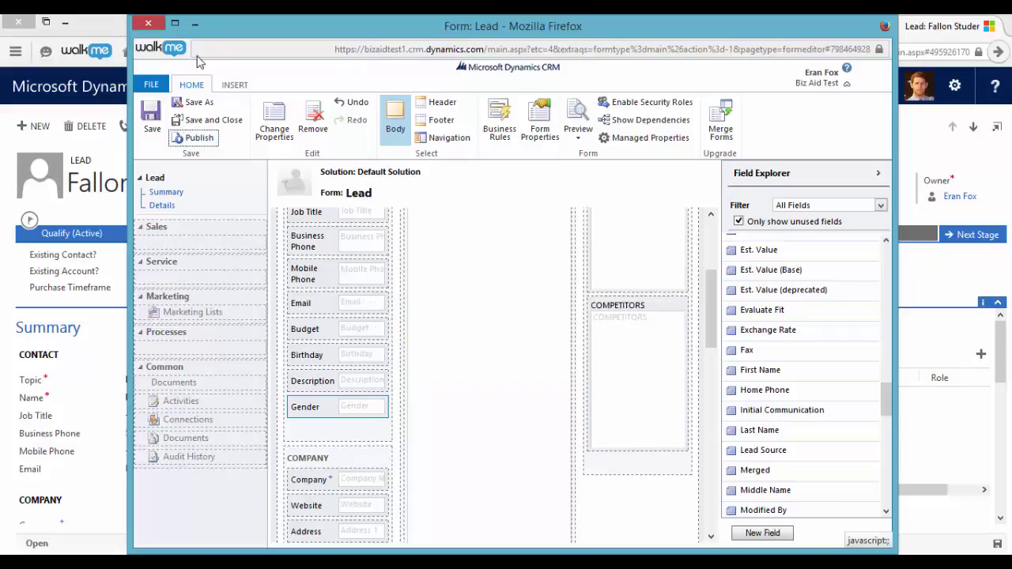
click(197, 28)
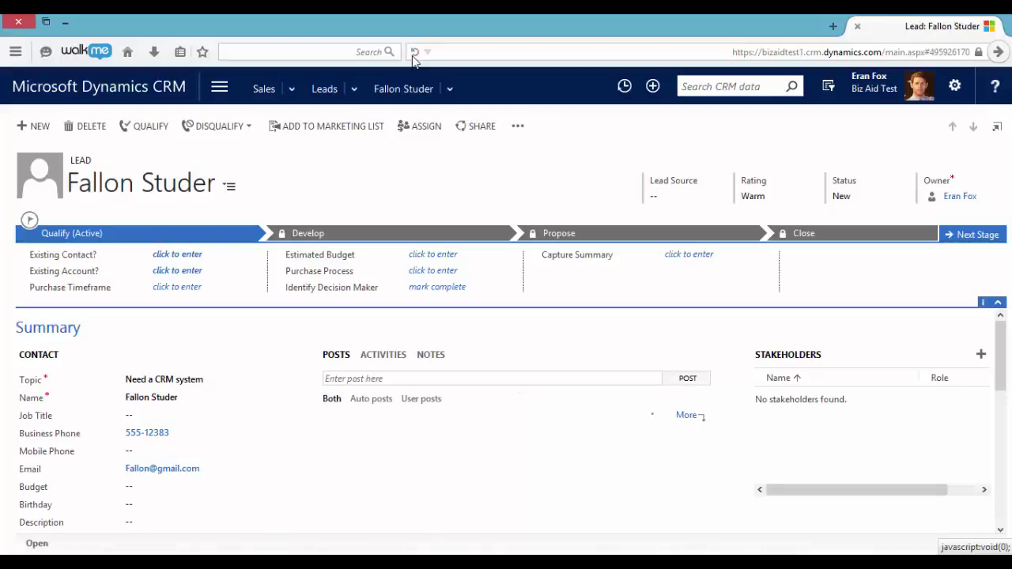
Enter Budget 123,445 and pick 8/25/2015 as the Birthday on the lead.
scroll(190, 380, down, 1)
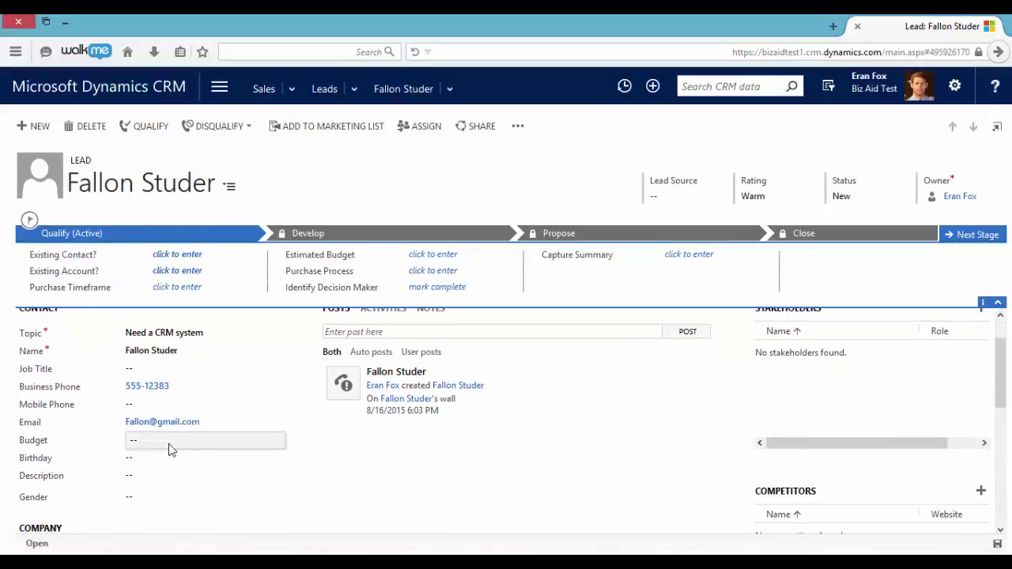
click(144, 446)
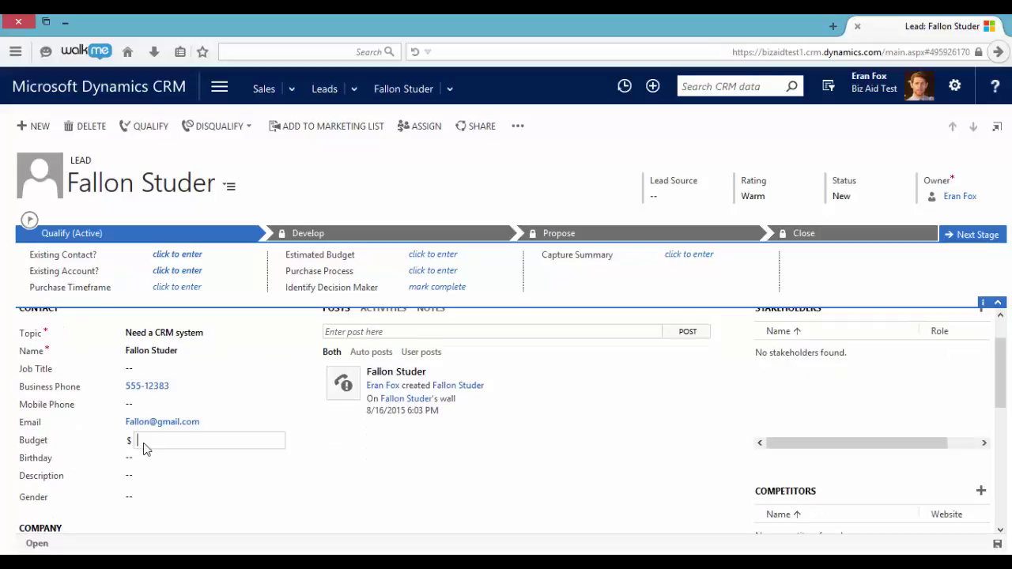
text(123,445)
click(144, 458)
click(278, 459)
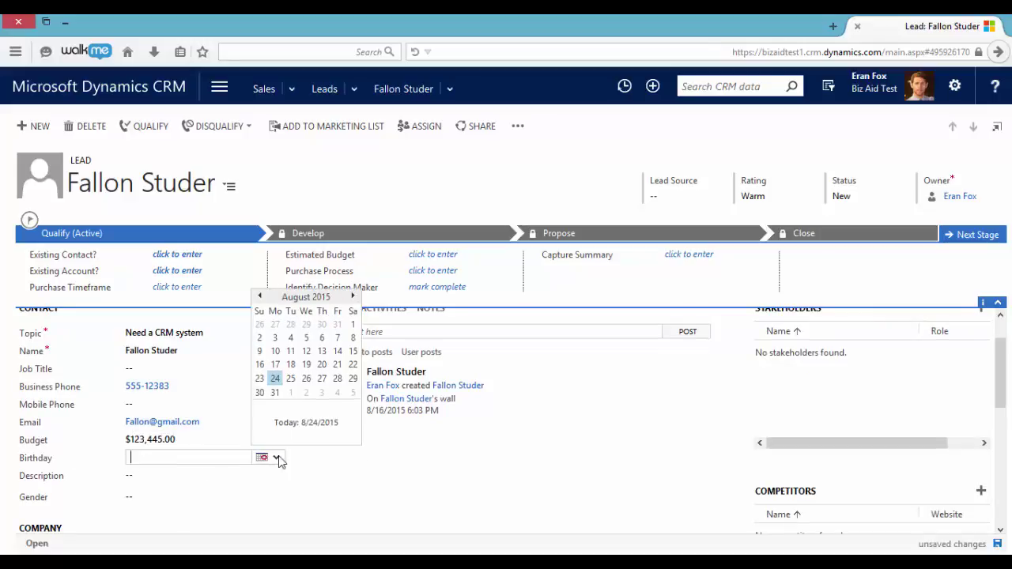
click(290, 378)
Fill the lead's Description with 'Description' and set Gender to Male.
click(203, 482)
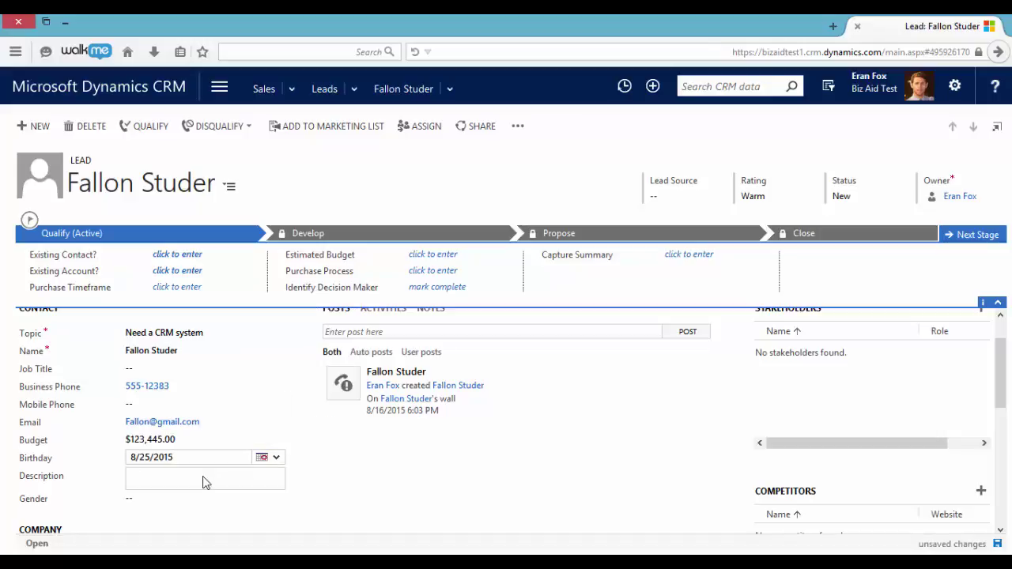
click(204, 482)
text(Description)
key(Tab)
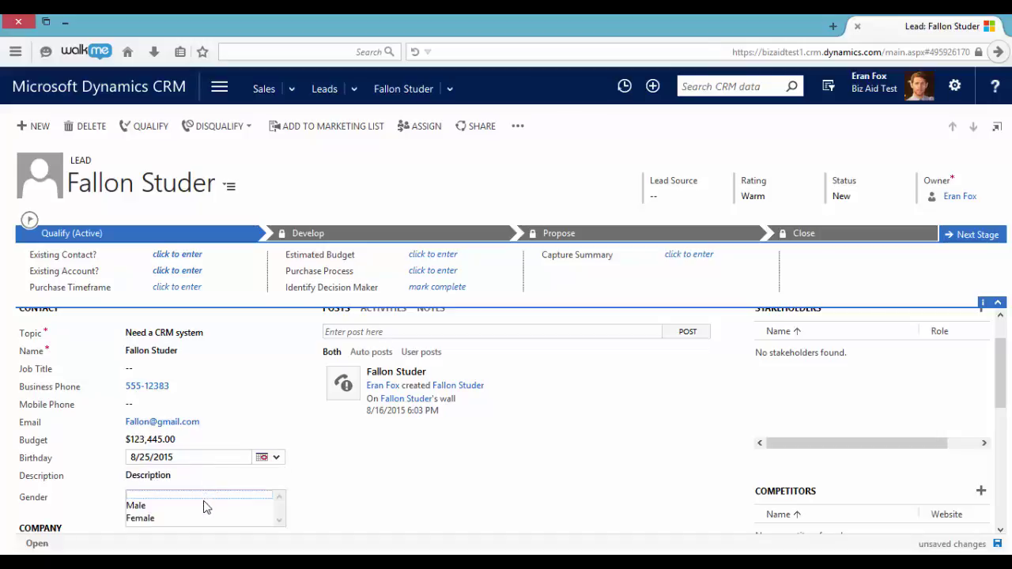
click(204, 506)
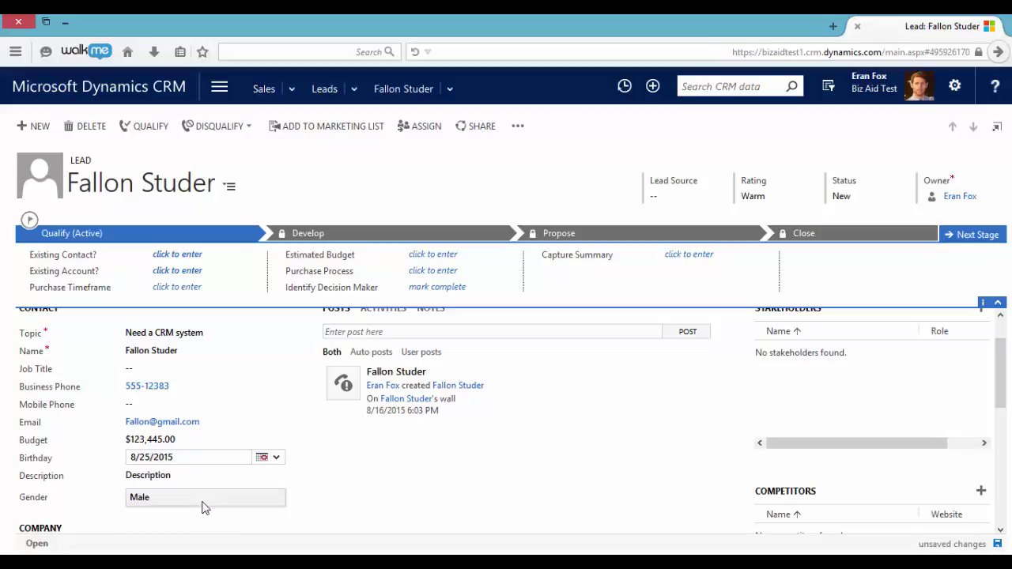